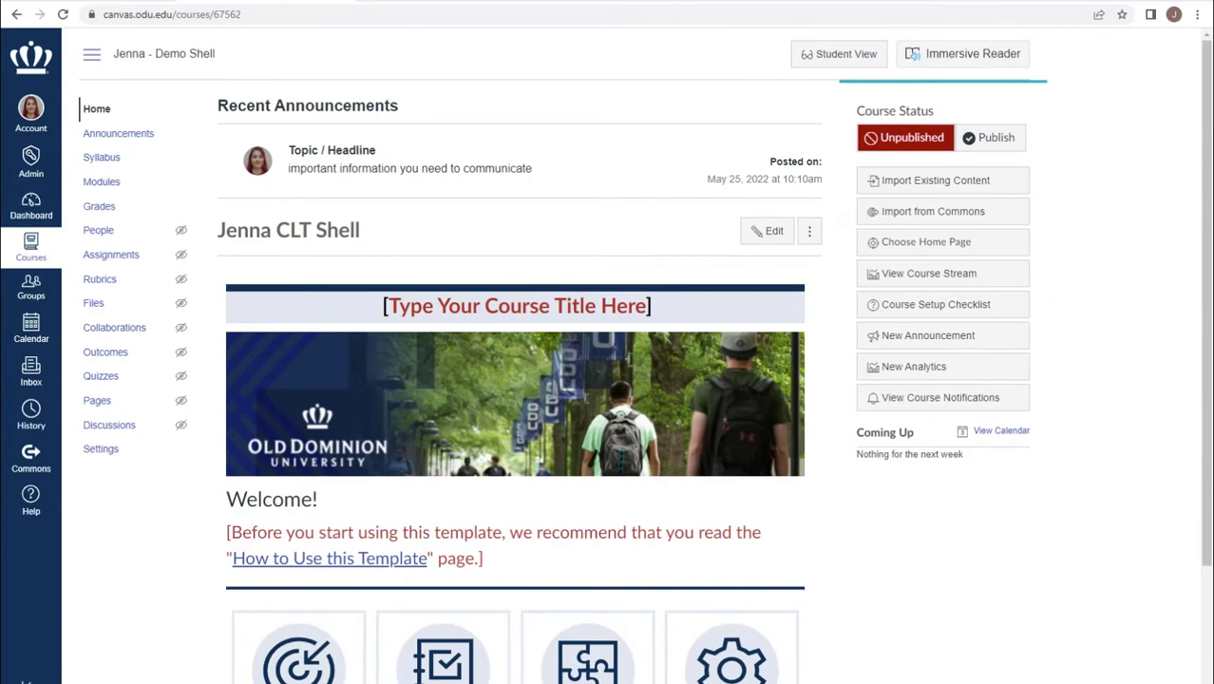
Step: Go from the course home page to the Modules page listing the Week 1 modules
left_click(110, 187)
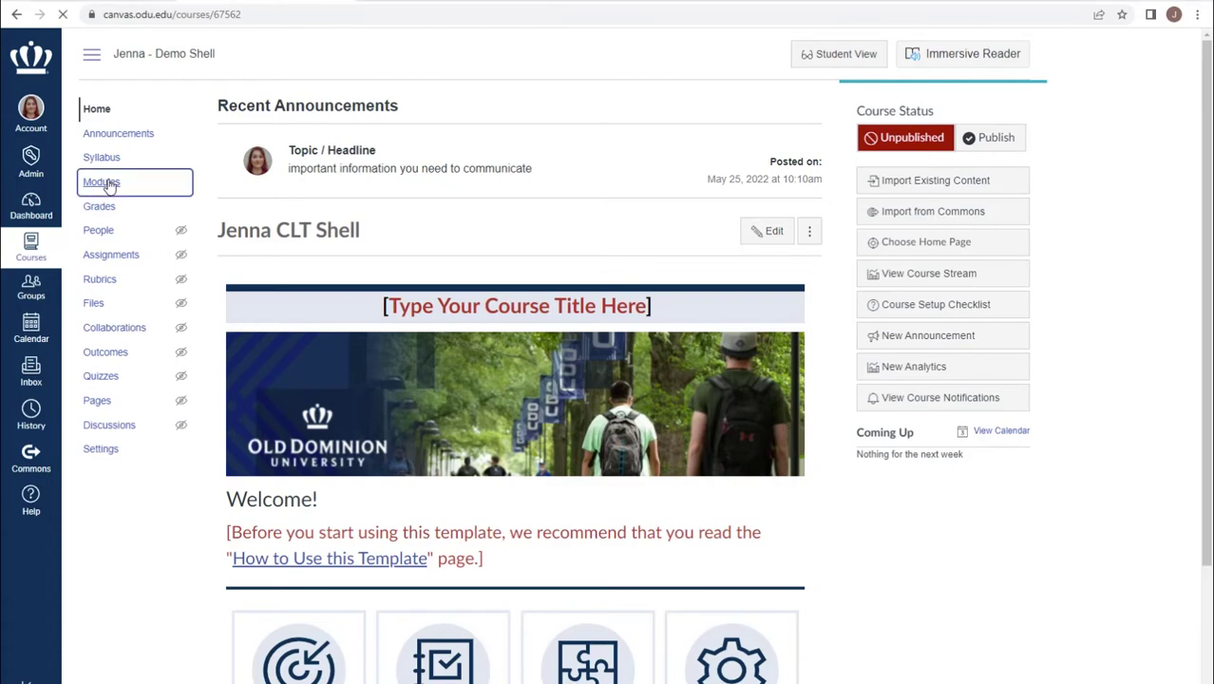
Step: Publish all Week 1 items: Overview, Content, To Do, Assignment, Discussion, Summary, and the three headings
scroll(109, 186, "down", 3)
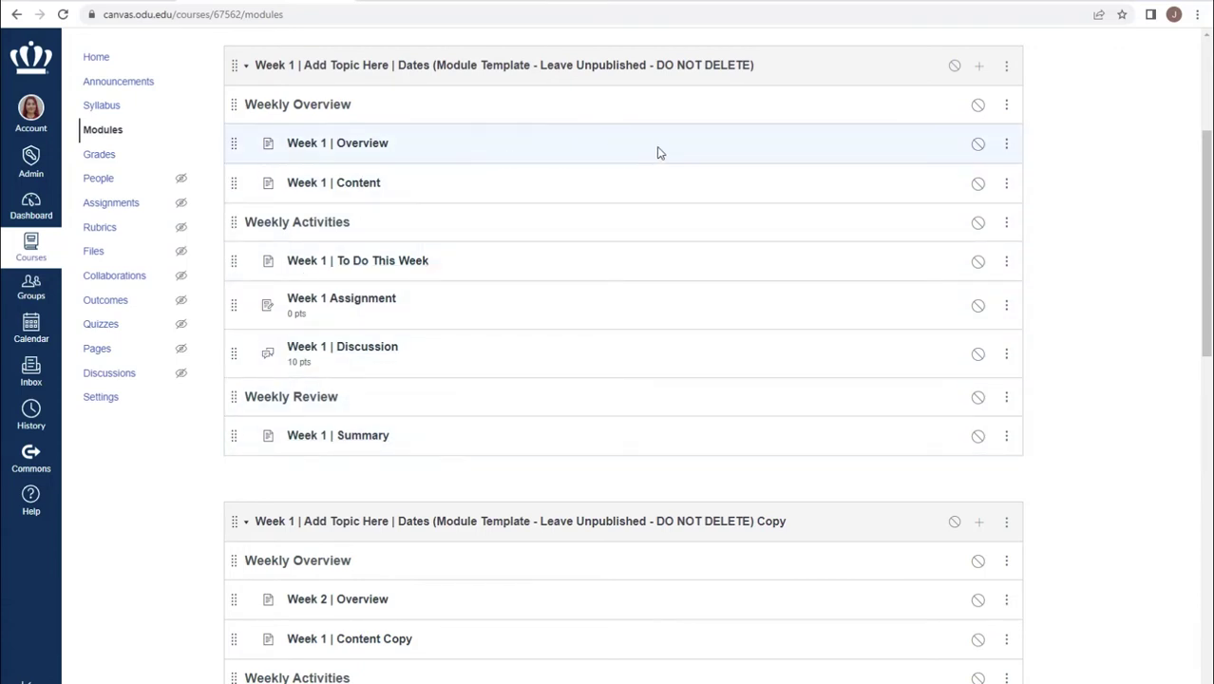
left_click(979, 148)
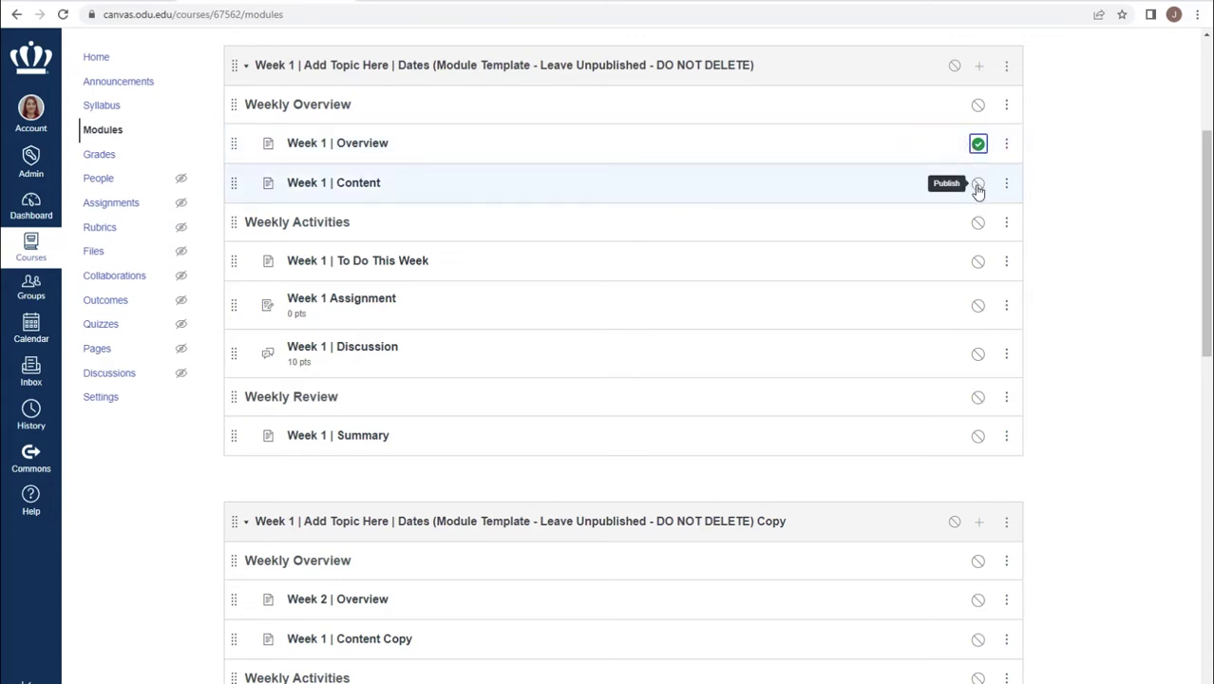
left_click(978, 188)
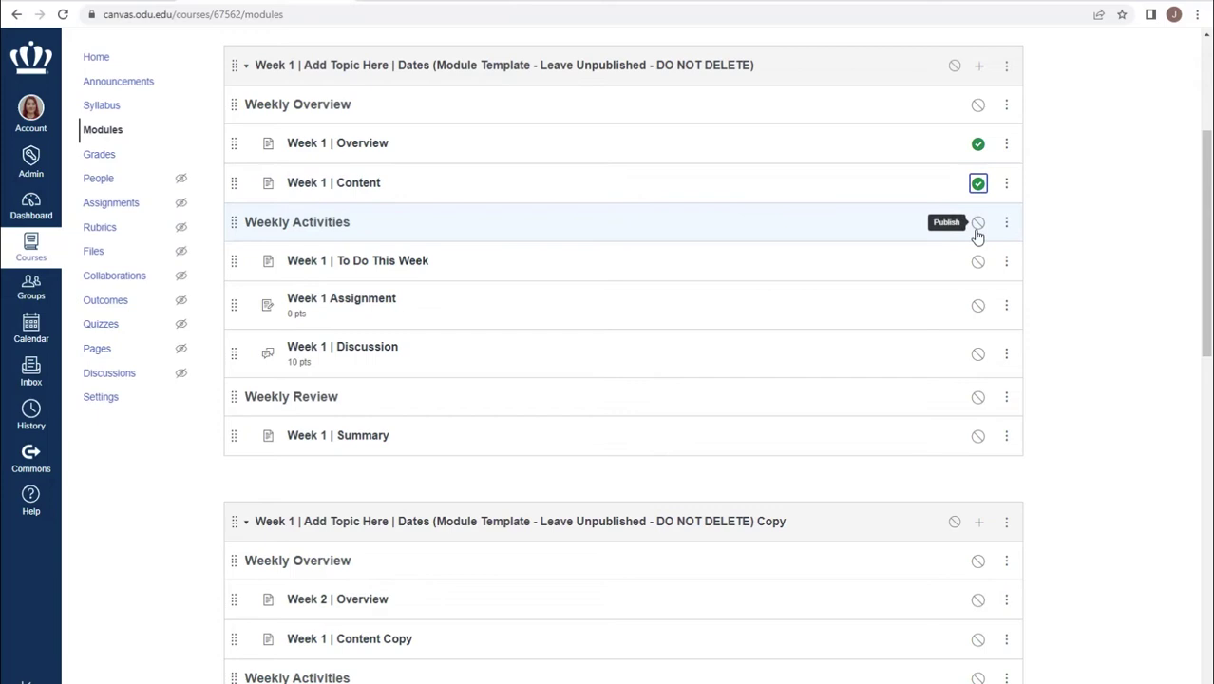
left_click(978, 224)
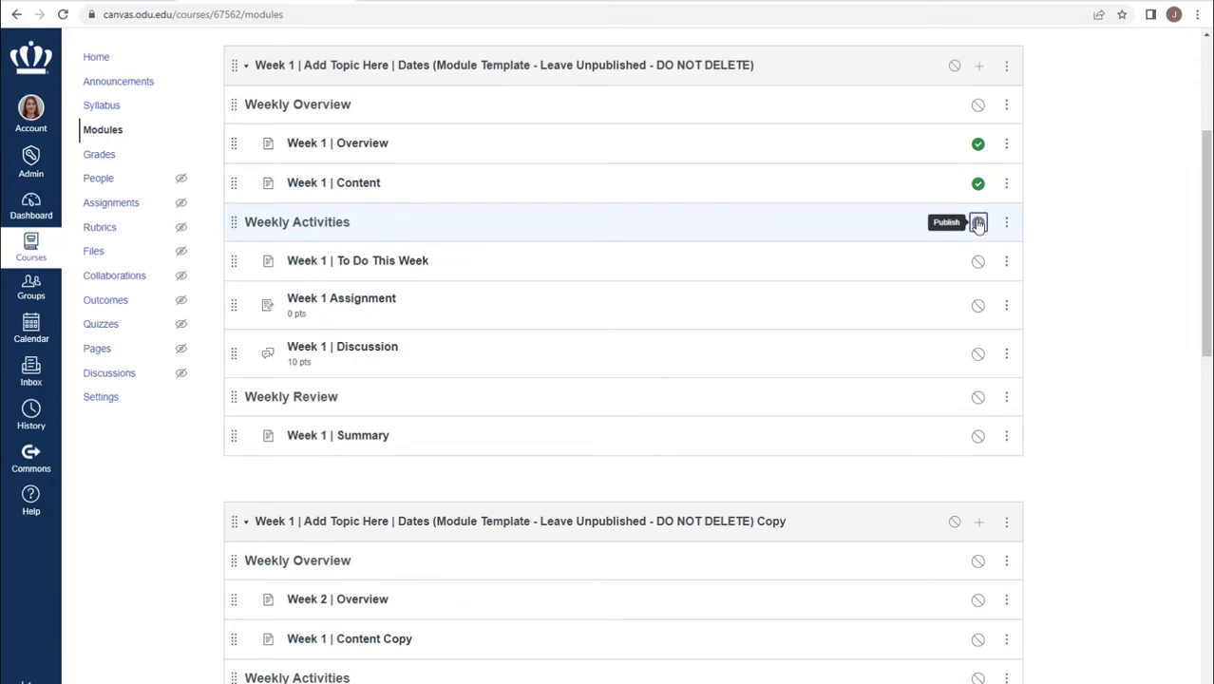
left_click(978, 264)
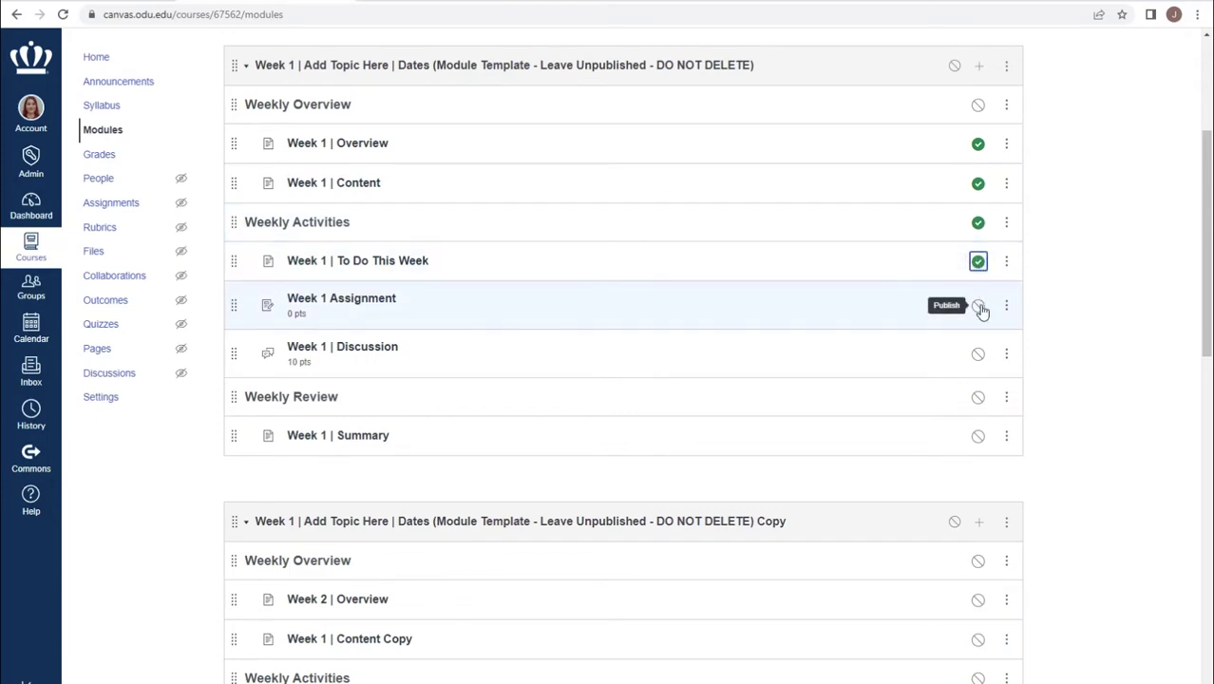
left_click(979, 309)
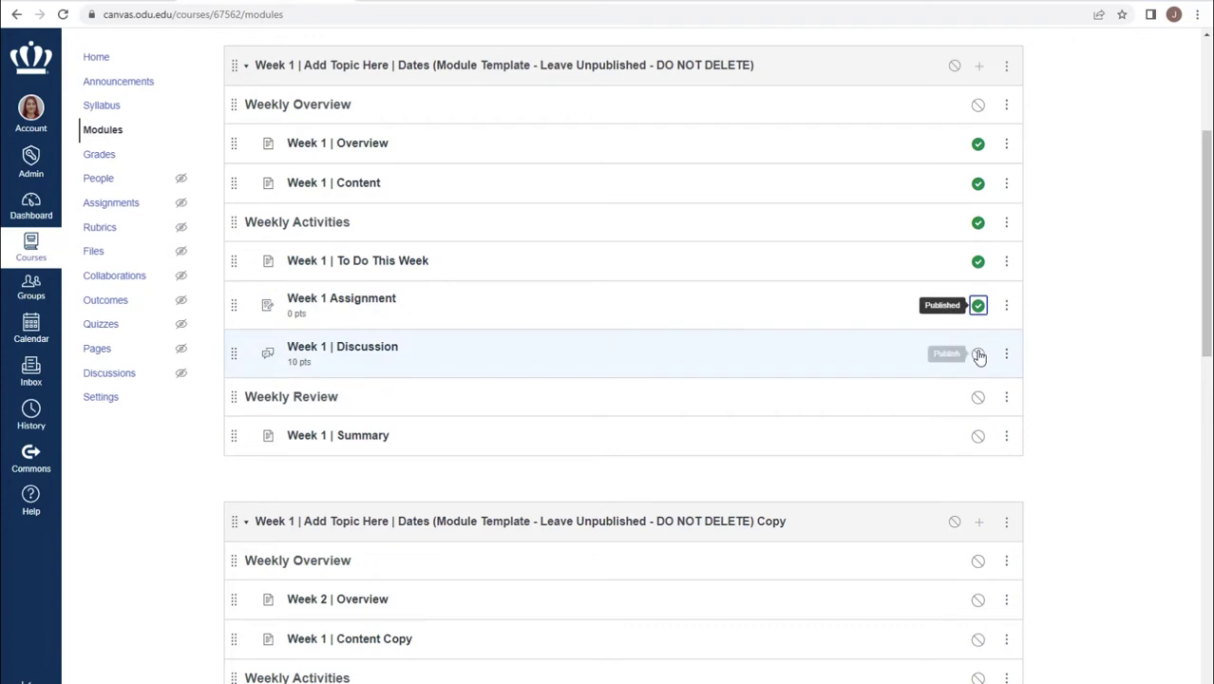
left_click(979, 355)
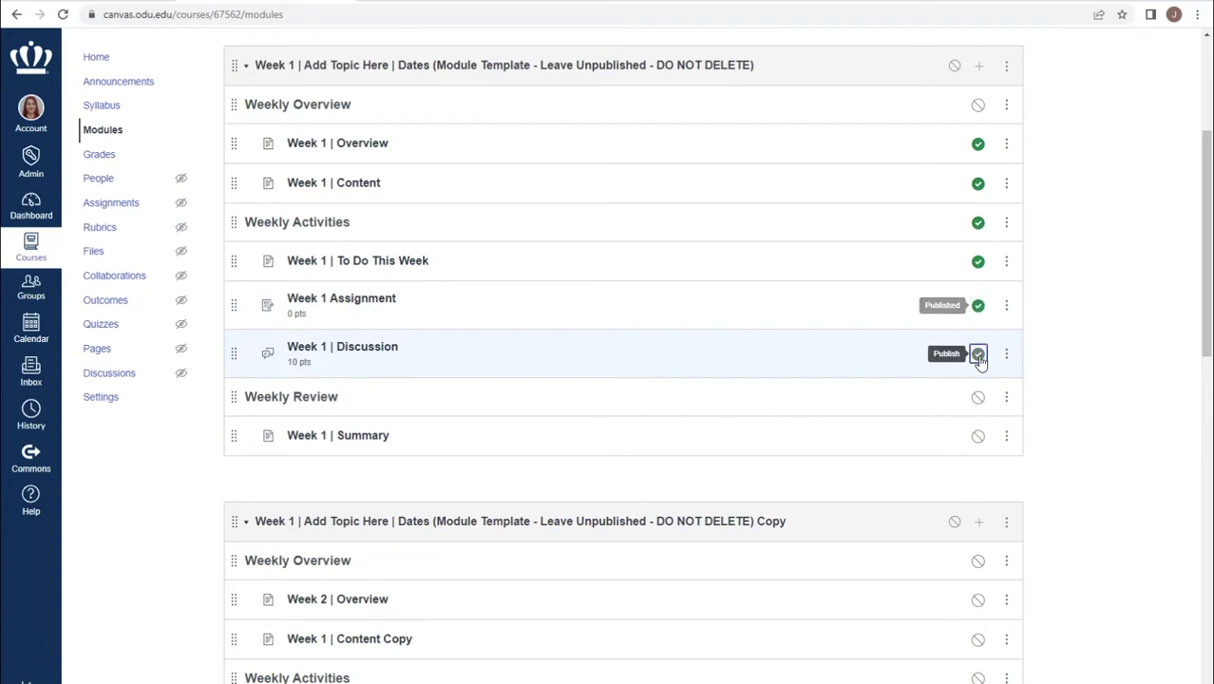
left_click(979, 435)
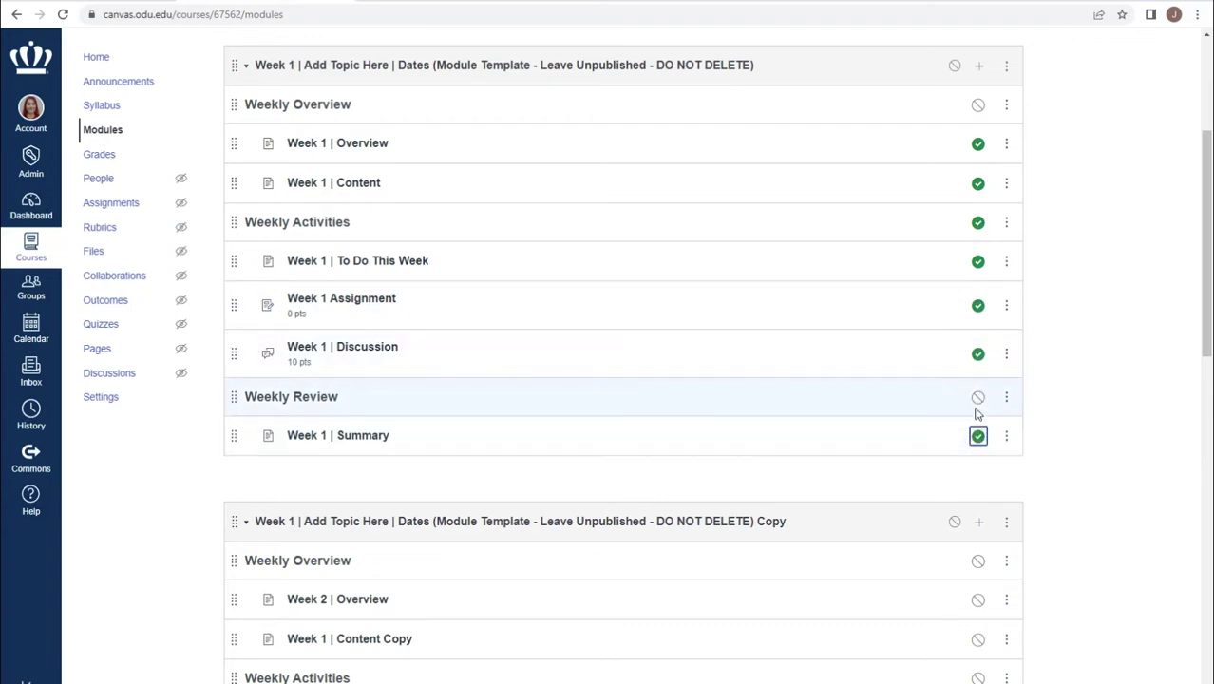
left_click(977, 397)
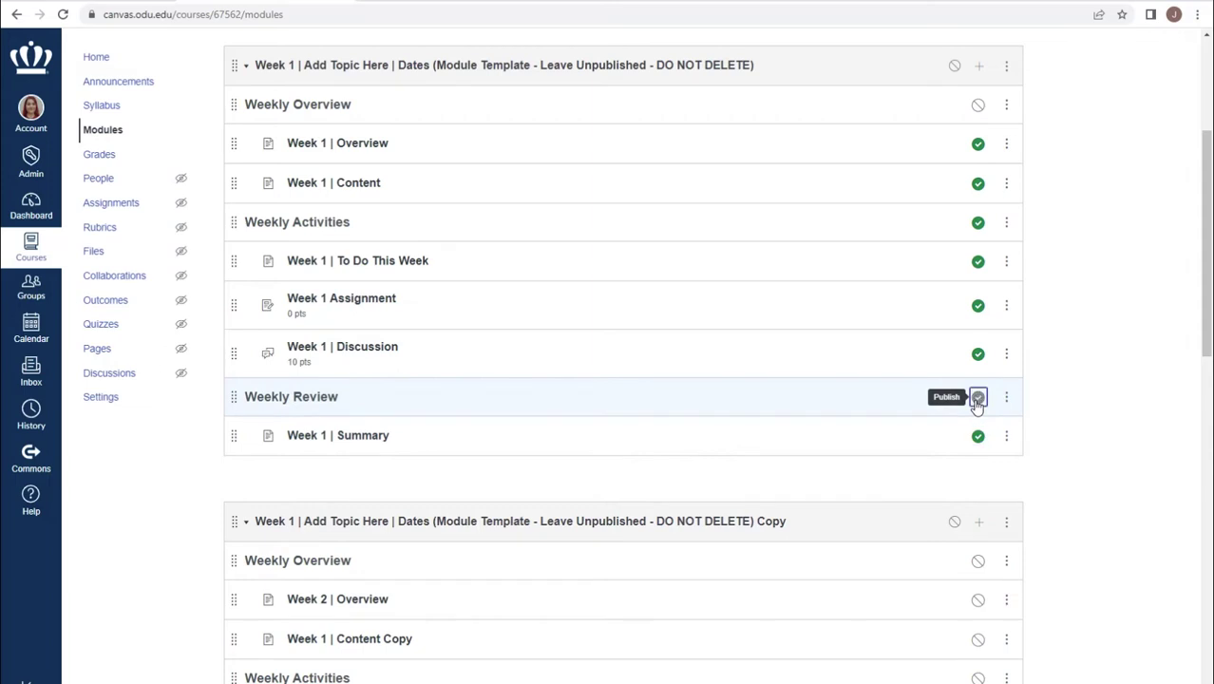
left_click(977, 105)
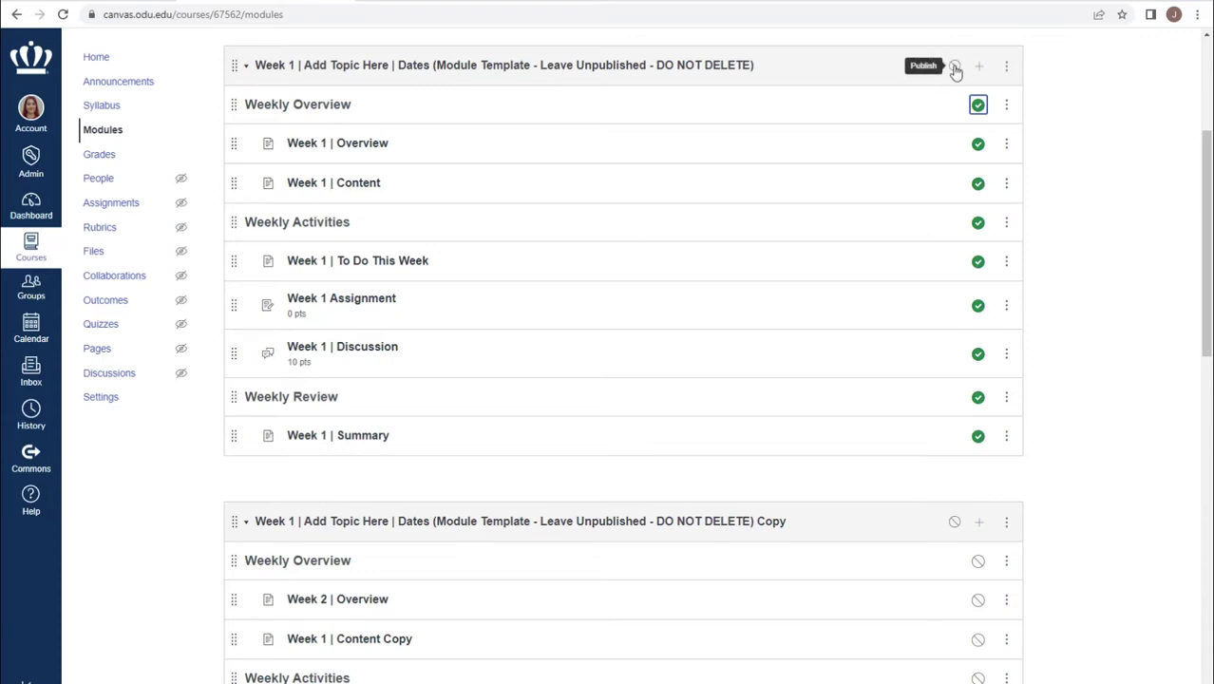
Step: Publish the Week 1 template module header, then scroll down to its copy
left_click(954, 68)
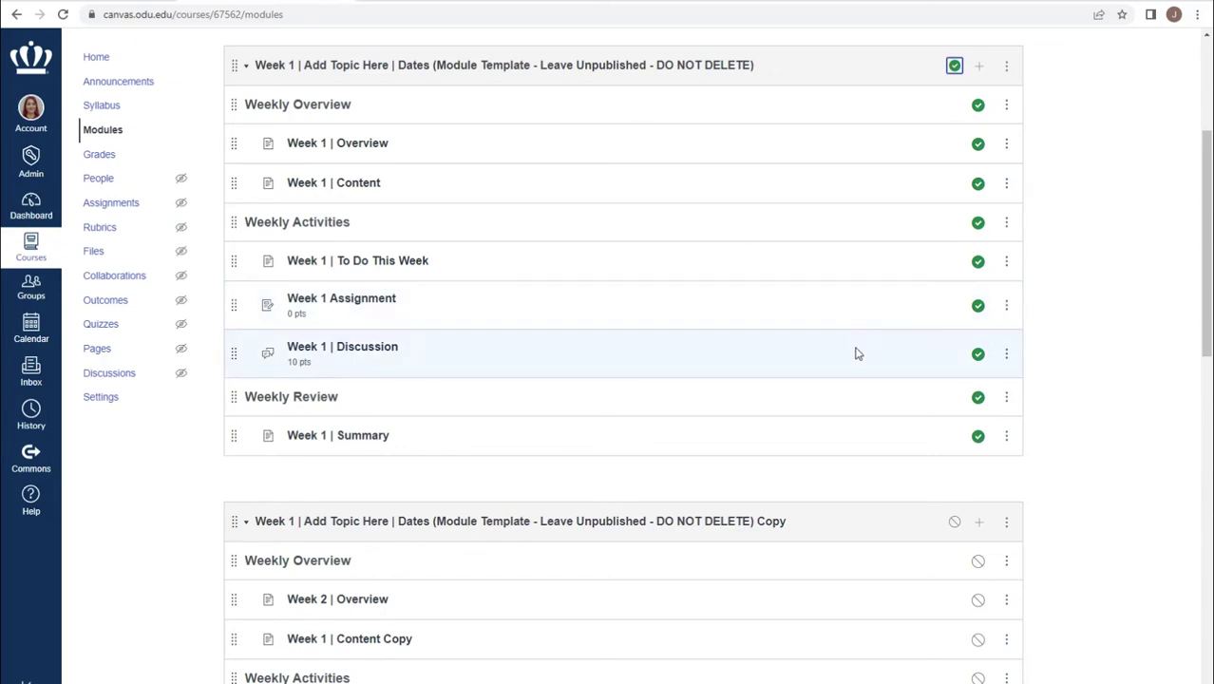
scroll(1092, 486, "down", 4)
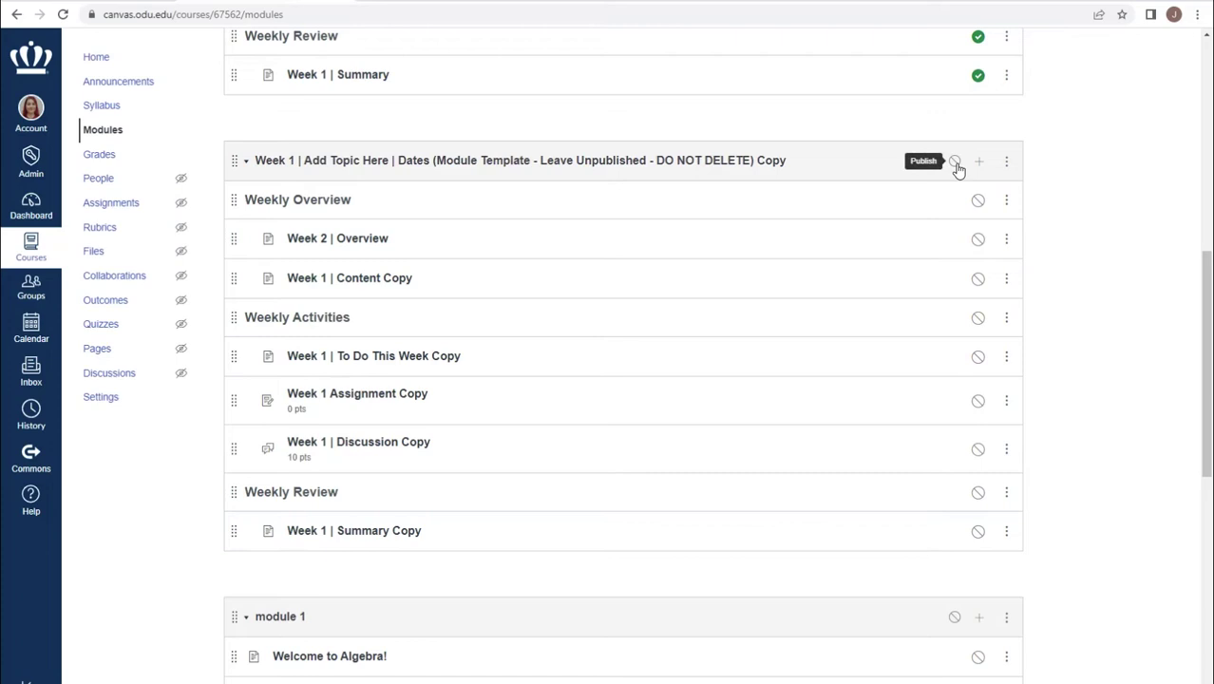
Step: Publish the copied Week 1 module and all its items at once
left_click(955, 162)
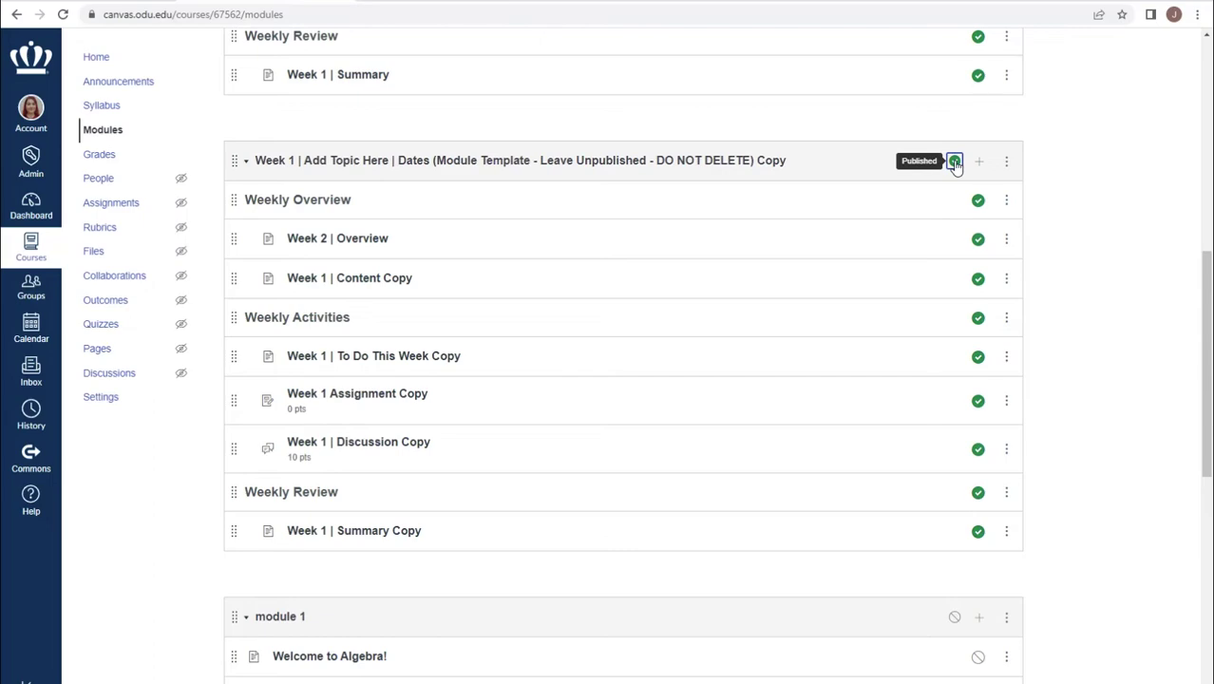
scroll(601, 406, "up", 7)
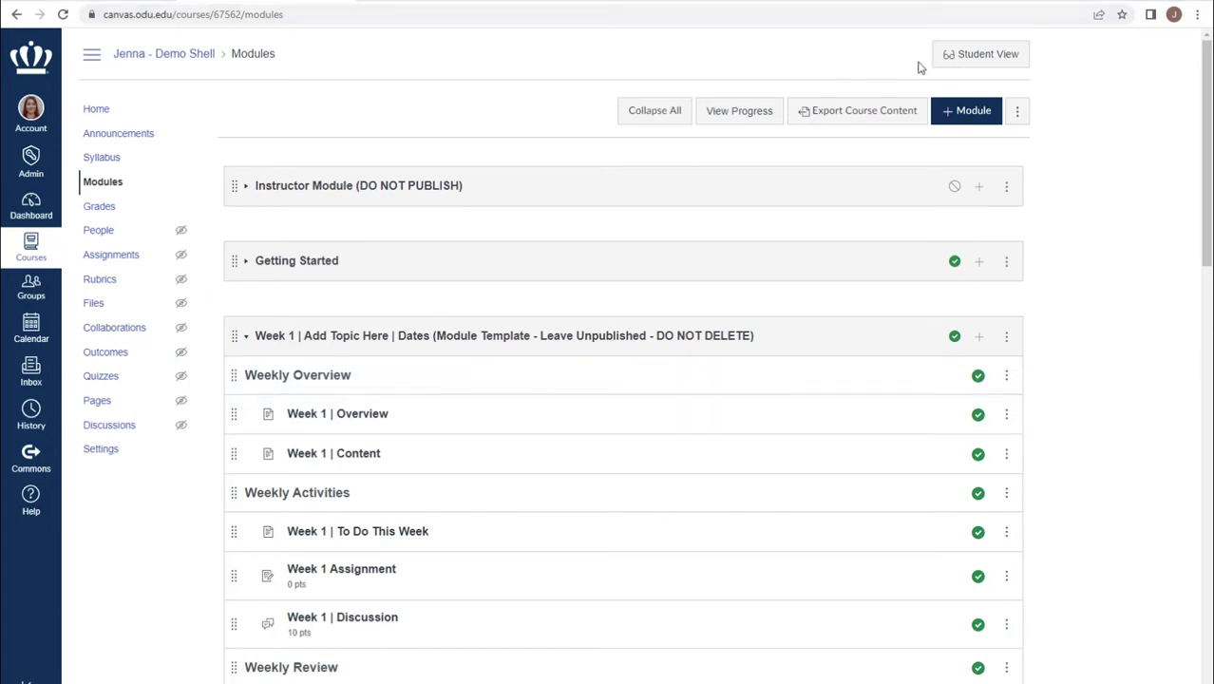
left_click(985, 57)
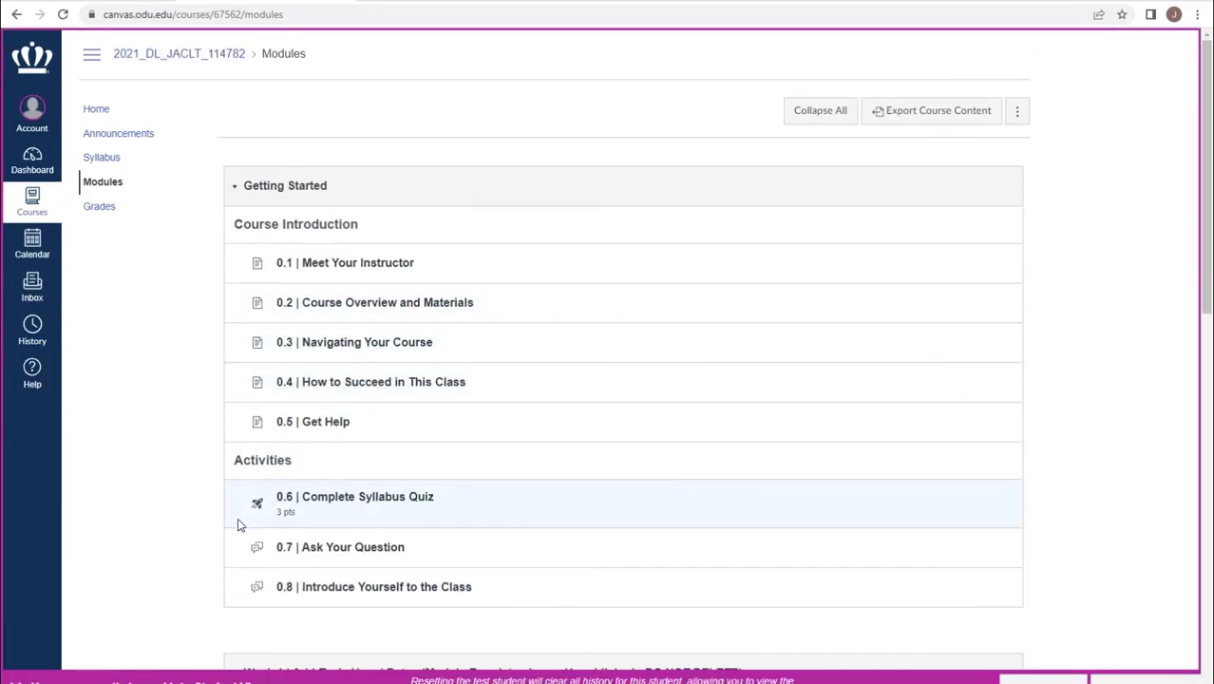
scroll(152, 495, "down", 1)
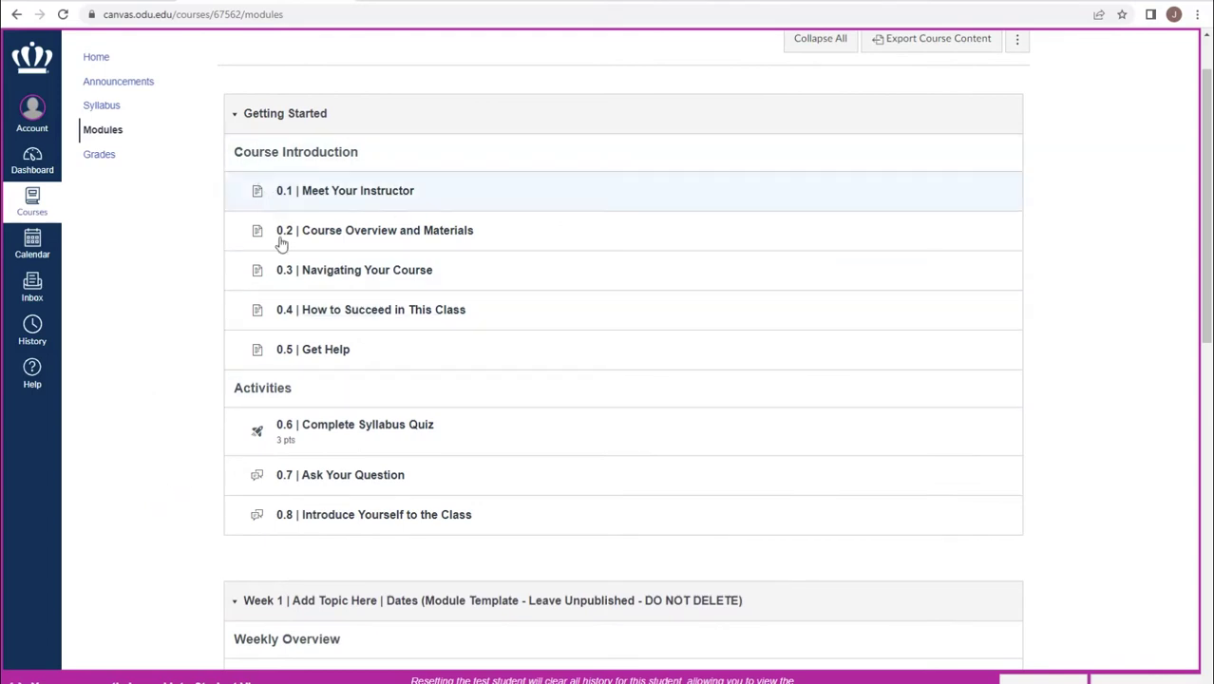
scroll(285, 508, "down", 5)
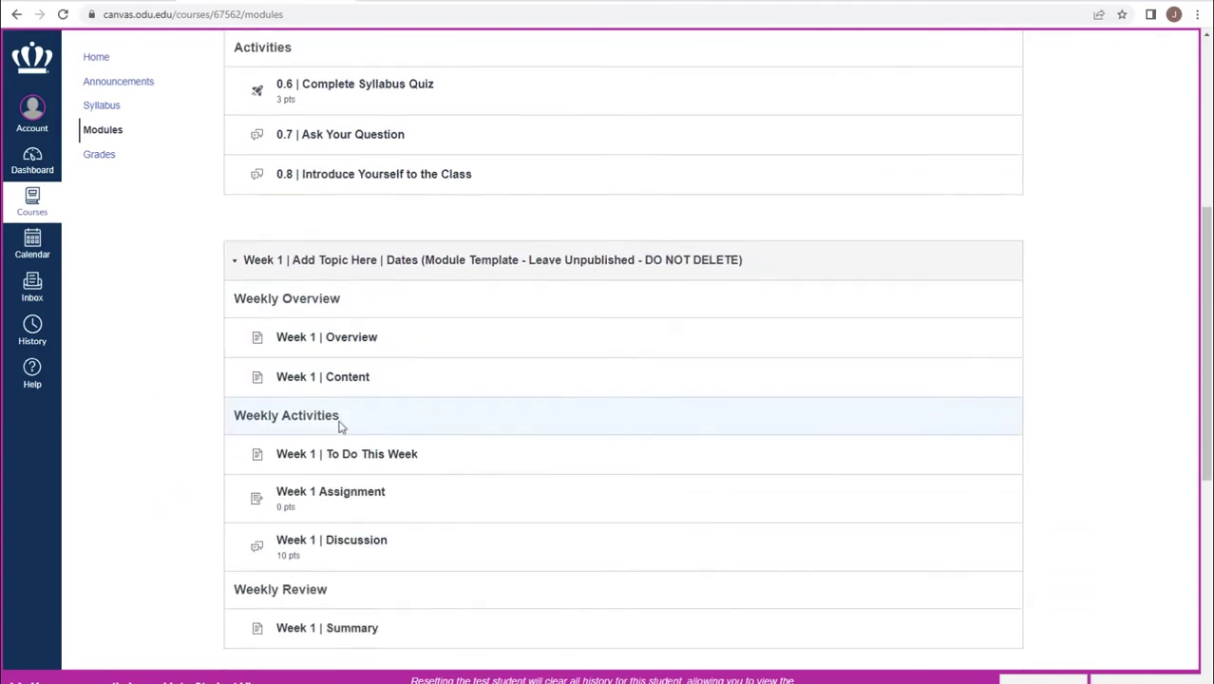
scroll(342, 318, "down", 4)
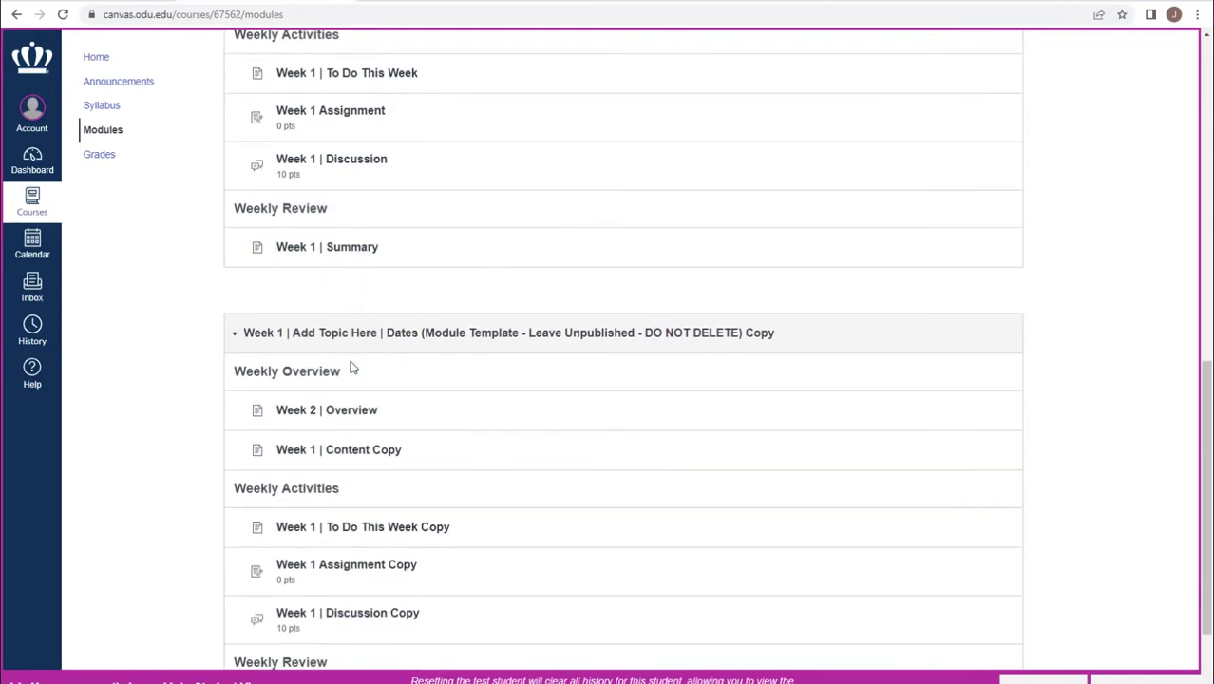
scroll(365, 615, "down", 2)
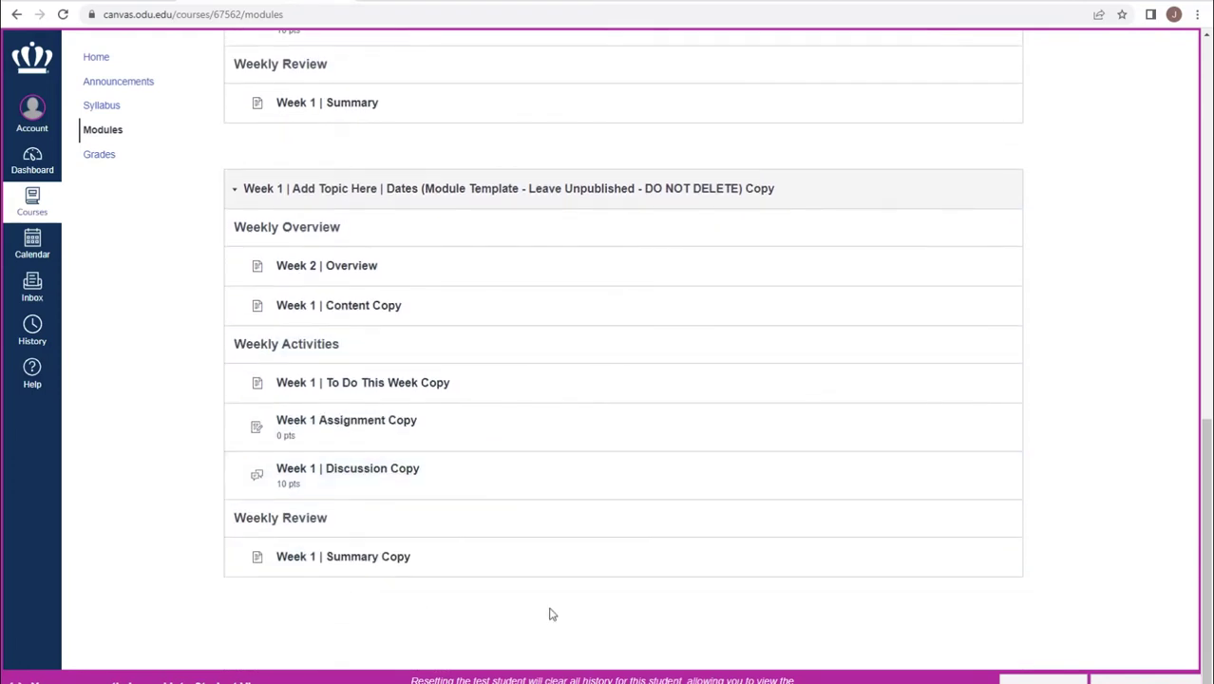
left_click(1144, 680)
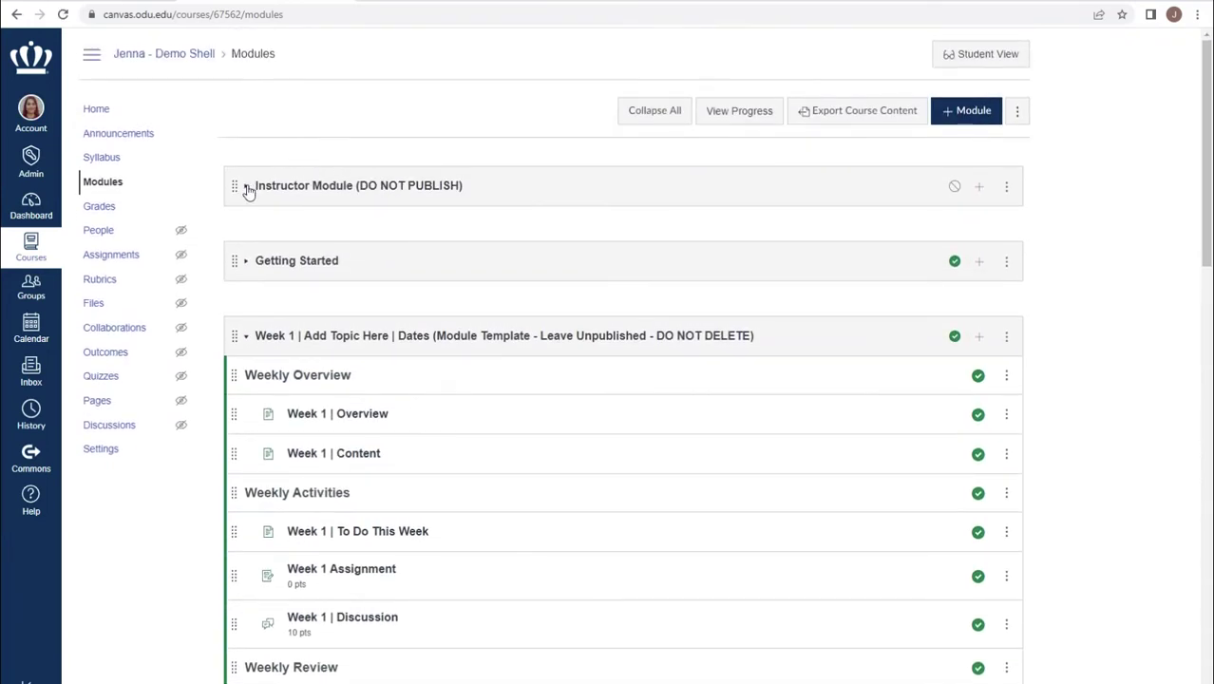
Step: Publish Instructor Module's About This Template through STEP 2, then enter Student View
left_click(246, 187)
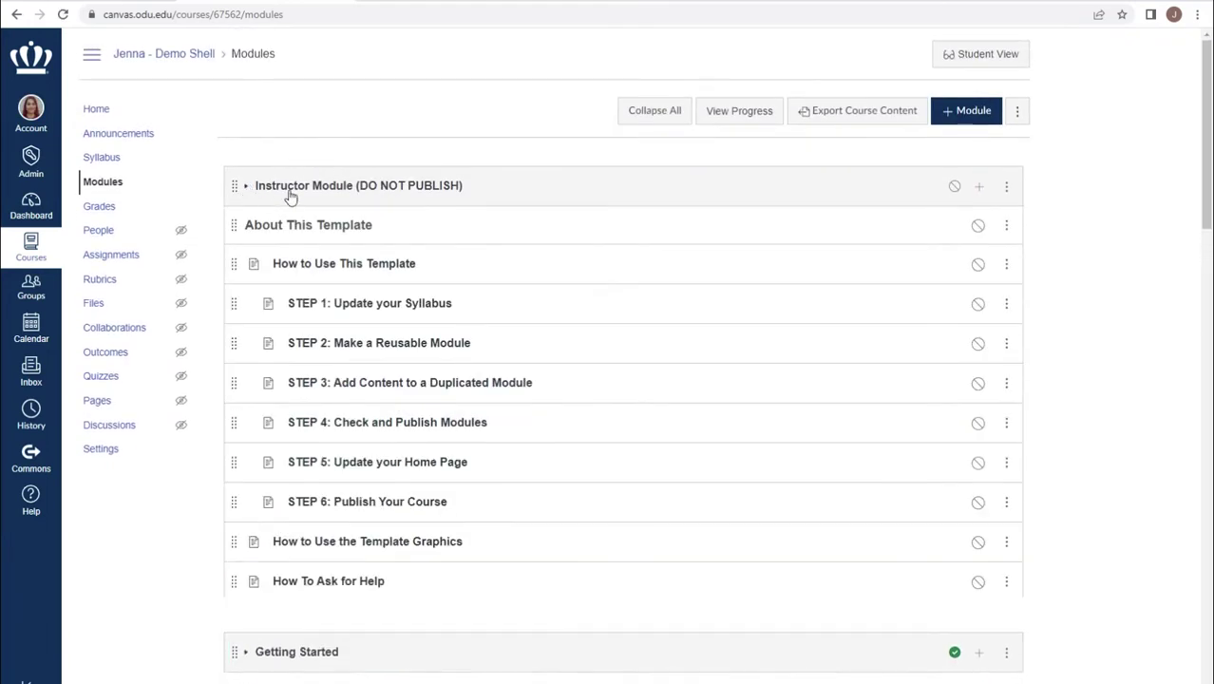
left_click(978, 228)
left_click(977, 264)
left_click(978, 304)
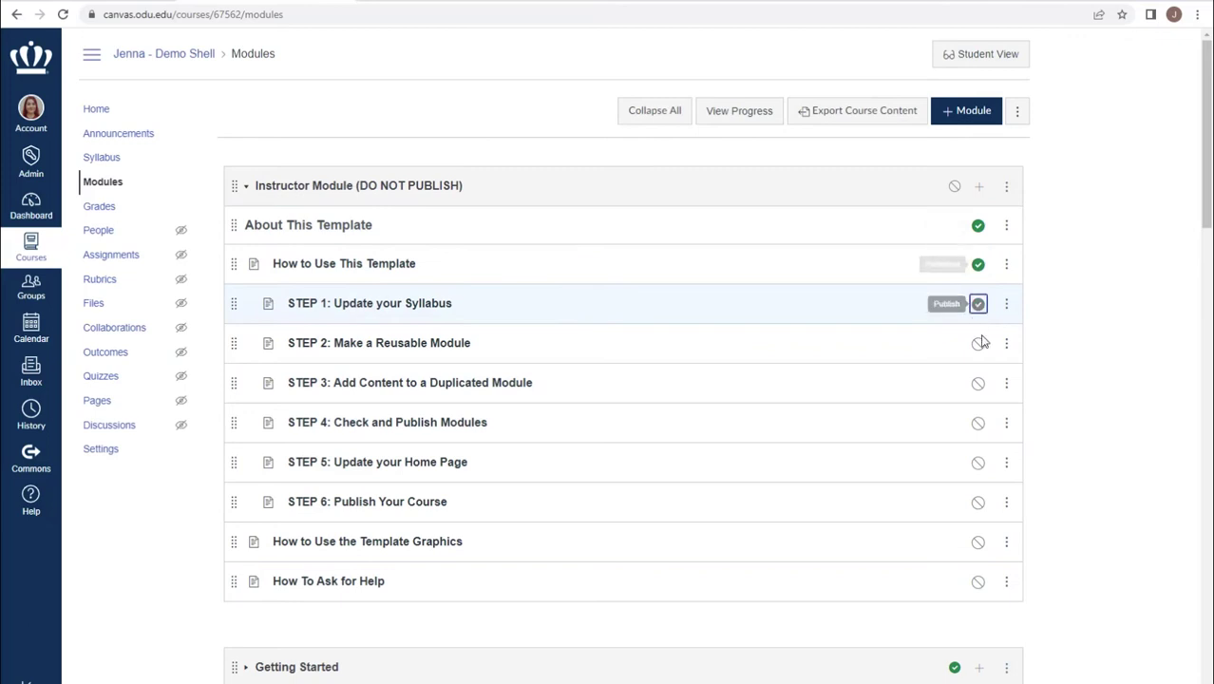
left_click(978, 343)
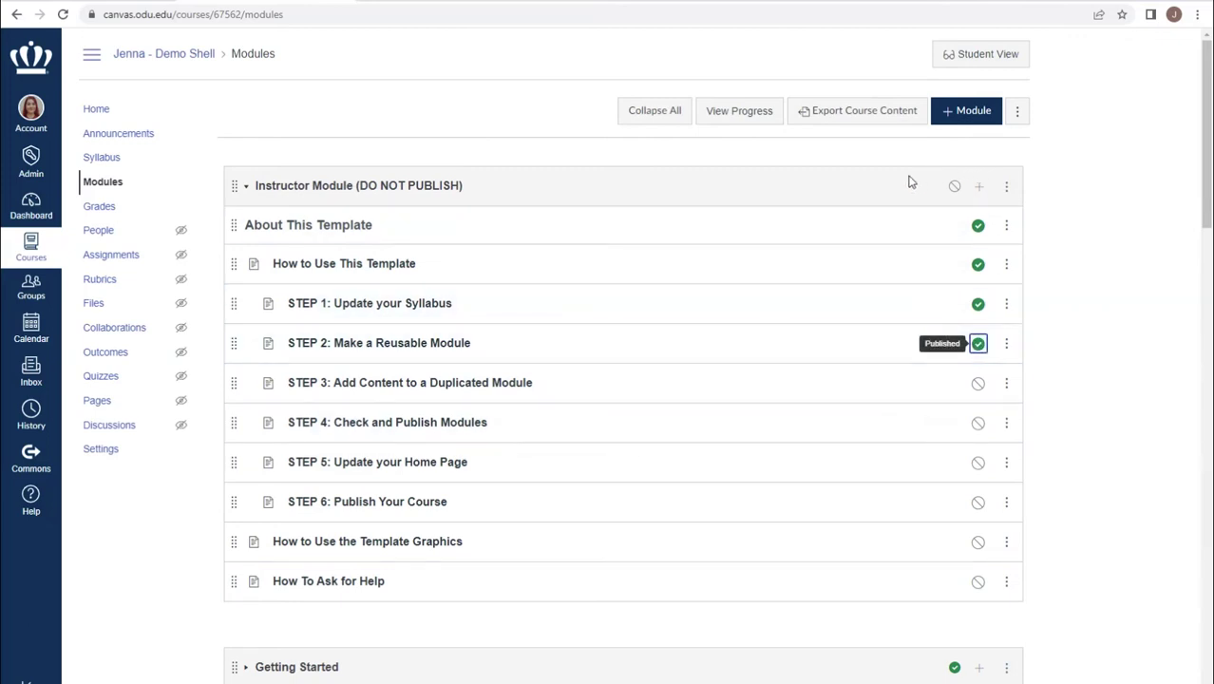
left_click(977, 57)
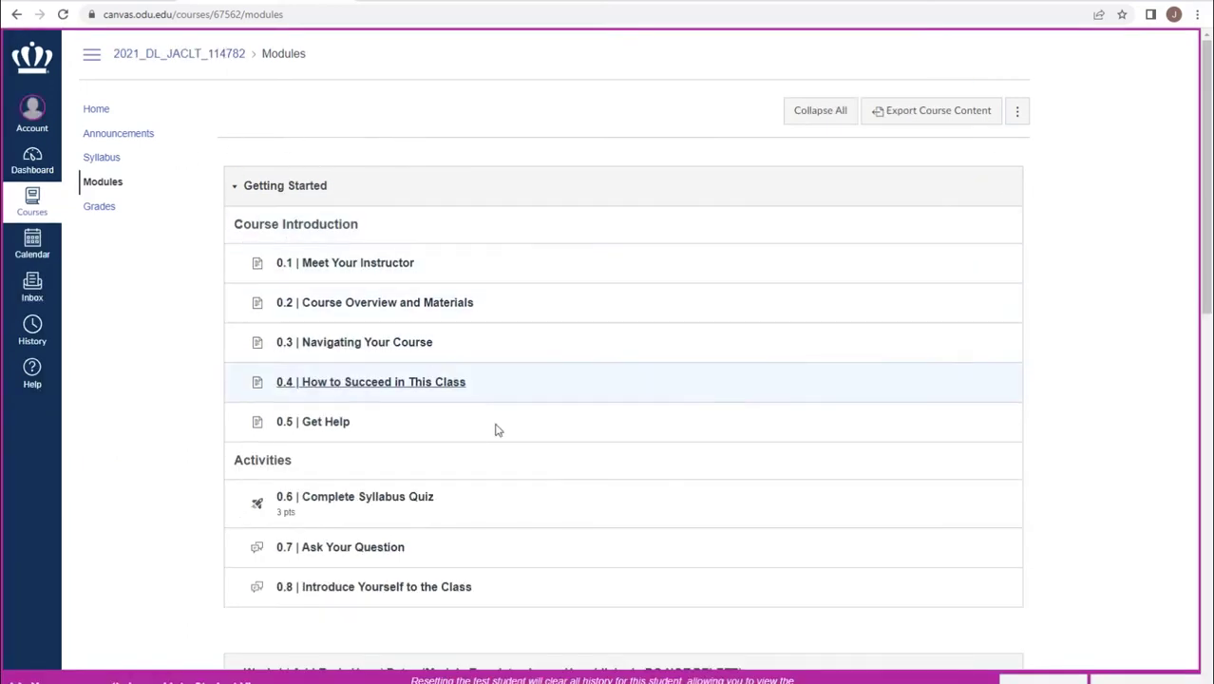
Step: Review the modules as a student, then leave Student View for the instructor Modules page
scroll(823, 559, "down", 5)
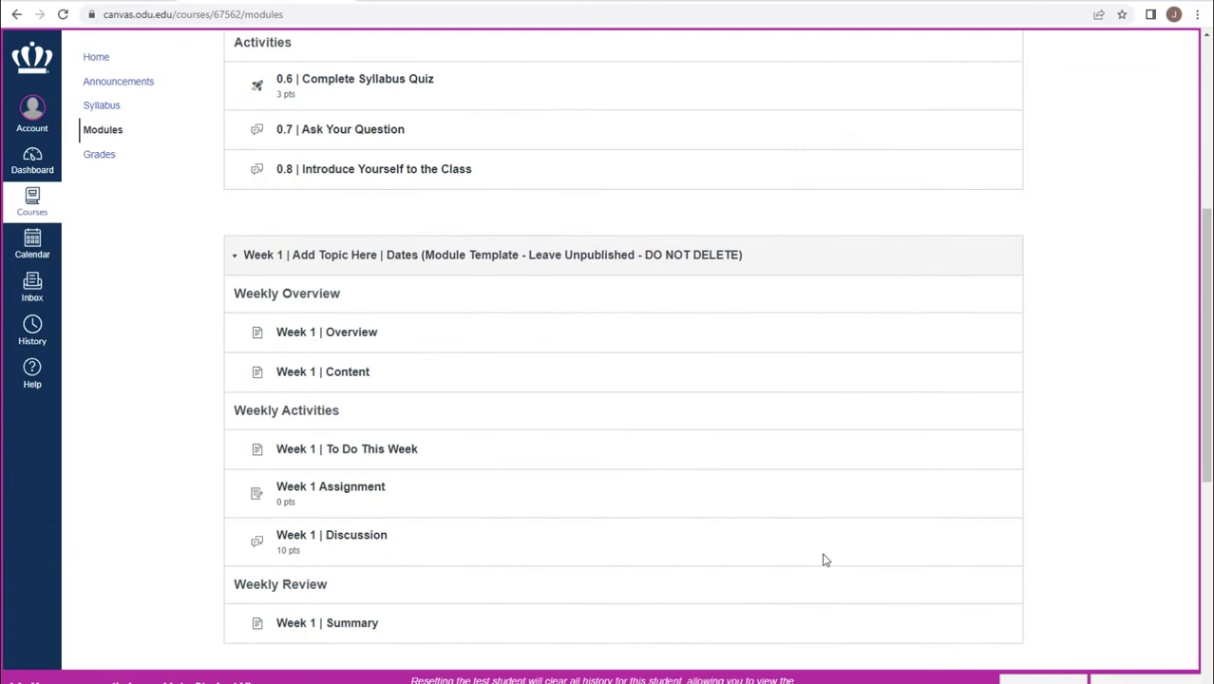
scroll(823, 559, "down", 1)
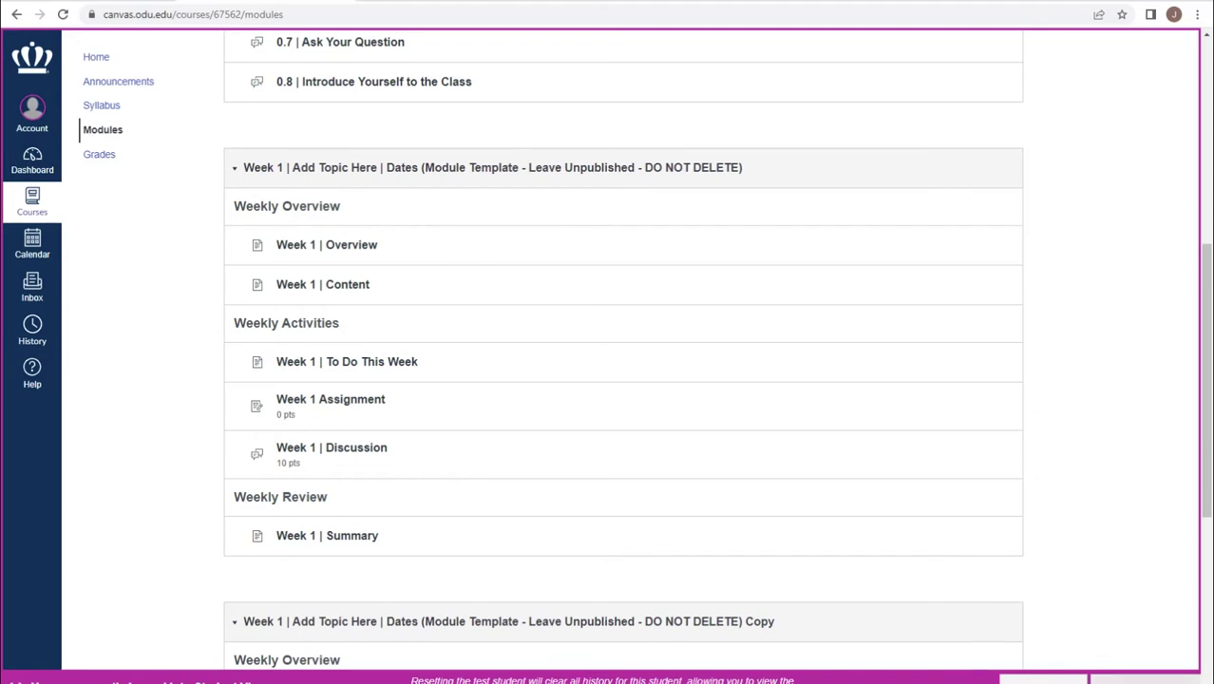
left_click(1122, 659)
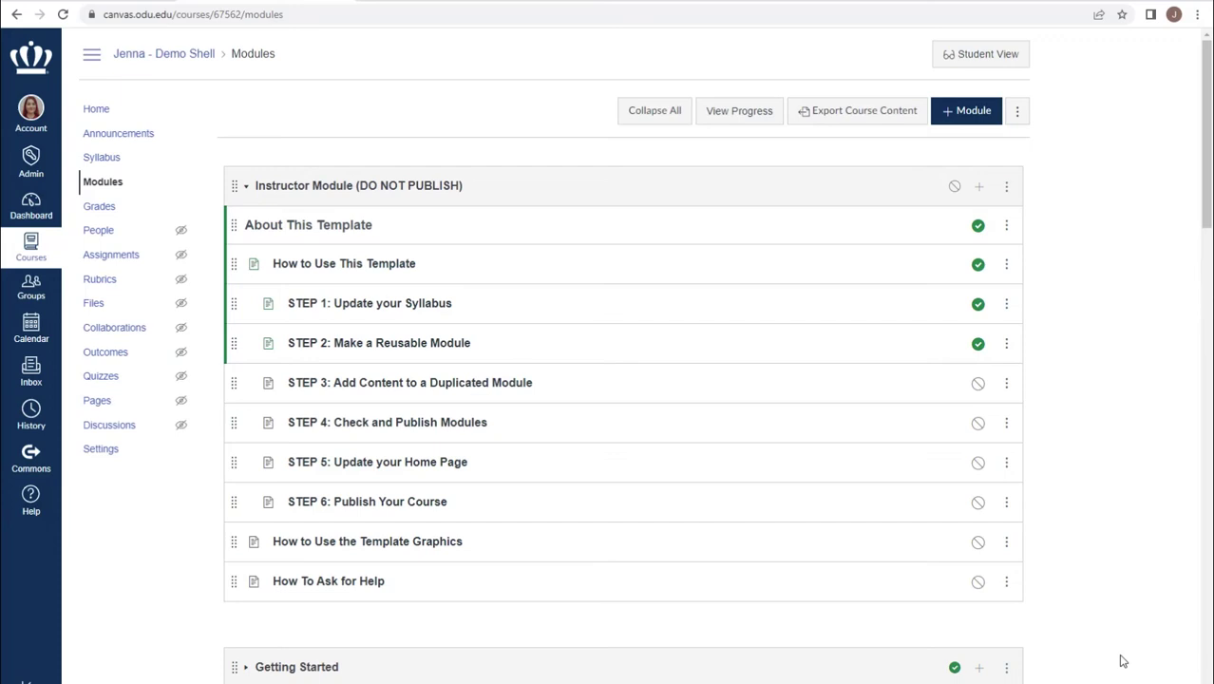
Step: Publish the course from Course Status on the course home page
left_click(92, 111)
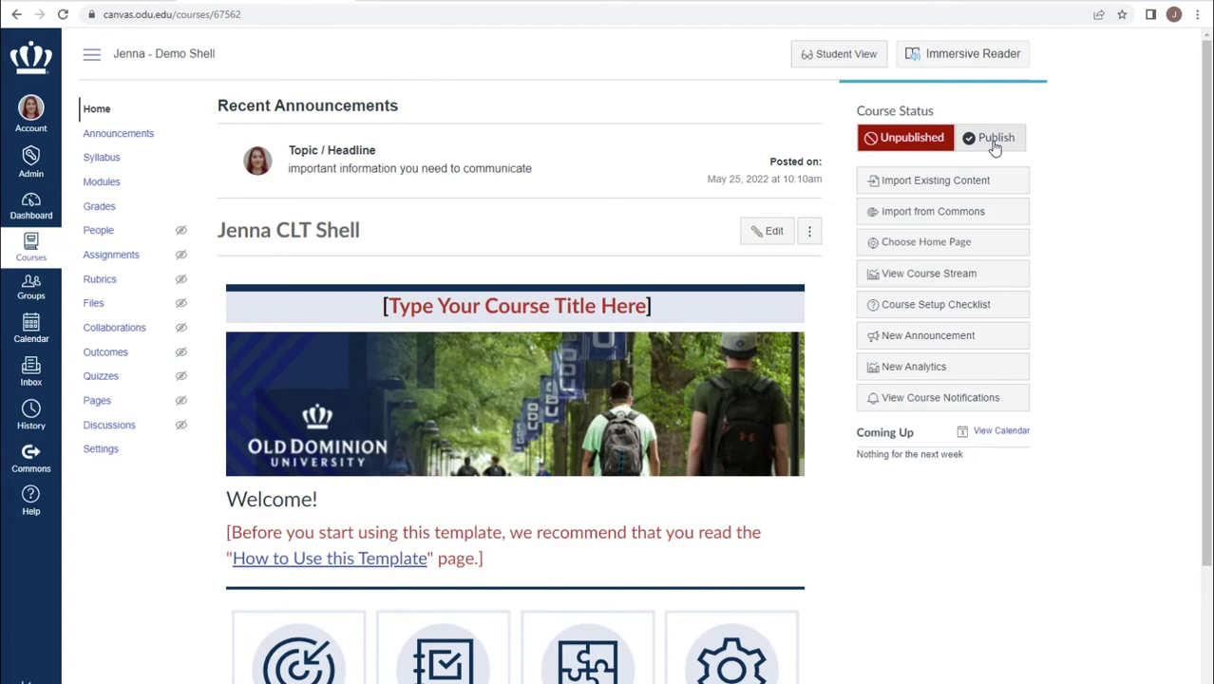
left_click(993, 142)
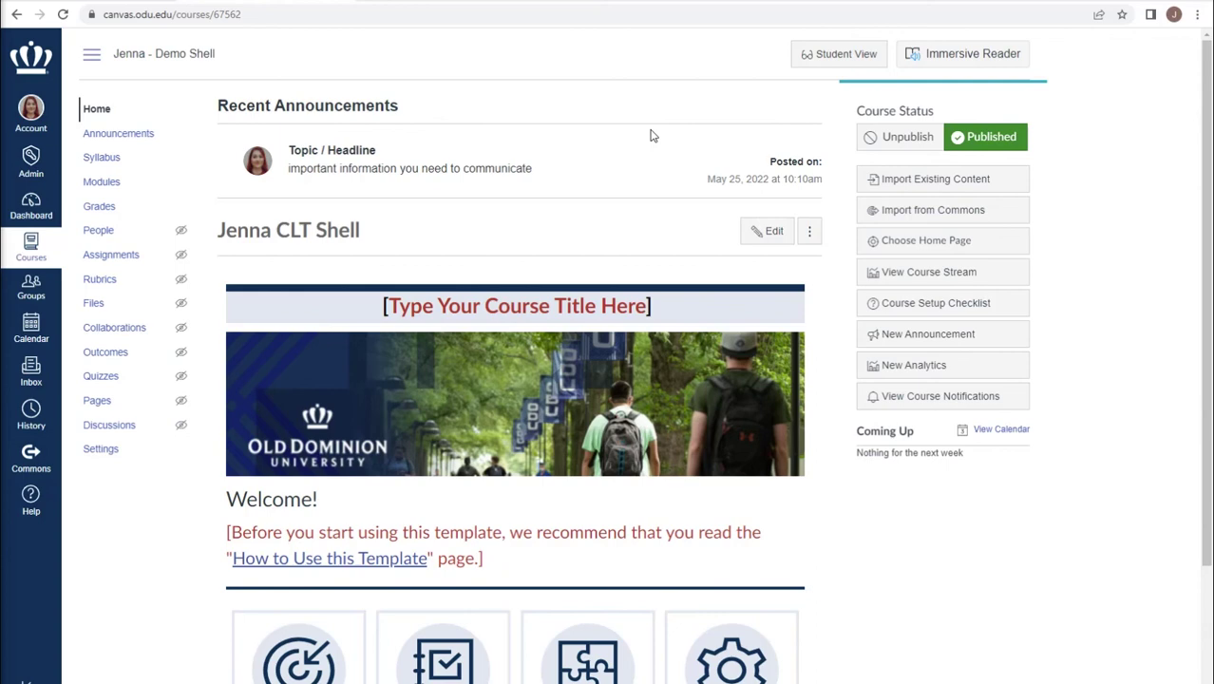
left_click(900, 143)
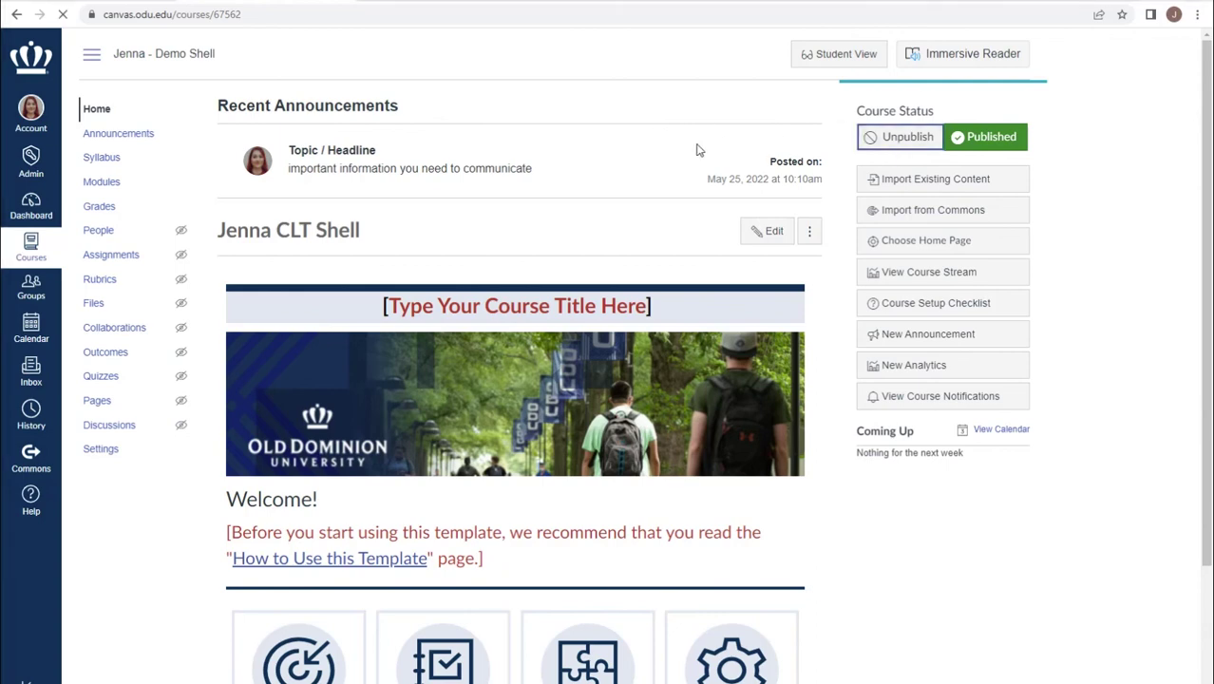